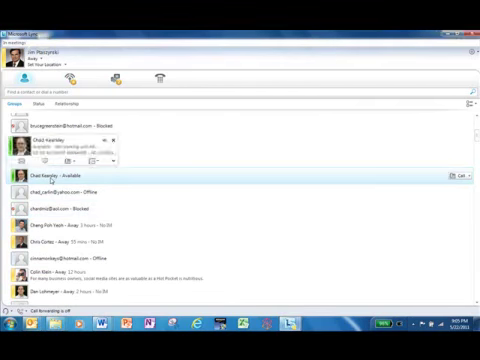
- Open a chat with Chad and send him the greeting 'Hi Chad'
{"action": "double_click", "coordinate": [51, 180]}
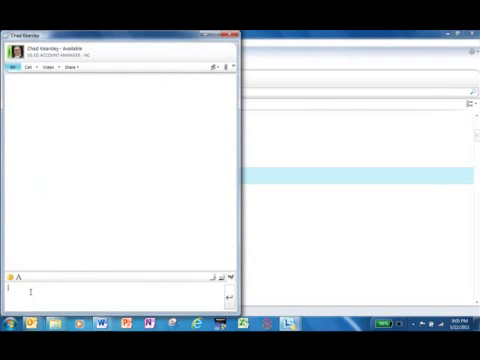
{"action": "type", "text": "Hi Cha"}
{"action": "type", "text": "d"}
{"action": "key", "text": "Return"}
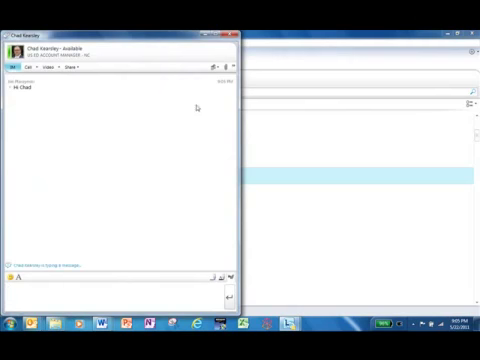
- Show the Lync-Guistic pane beside the chat and send a 'starting Lync-Guistic' message
{"action": "left_click", "coordinate": [233, 67]}
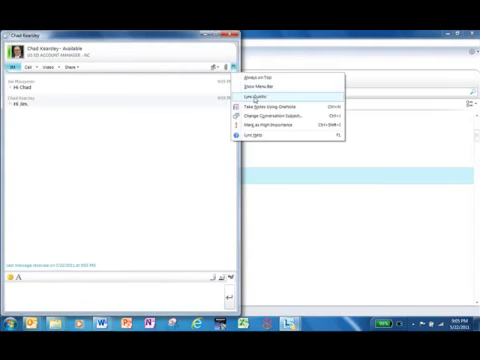
{"action": "left_click", "coordinate": [255, 97]}
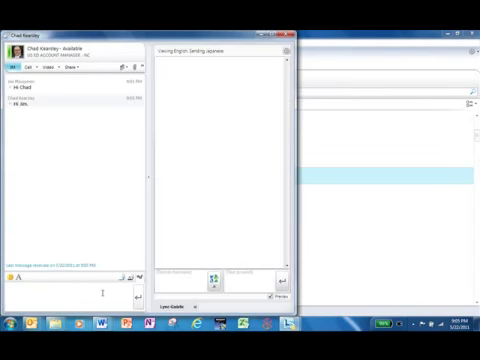
{"action": "type", "text": "t"}
{"action": "type", "text": "he"}
{"action": "type", "text": " thing i"}
{"action": "type", "text": "ng Lync"}
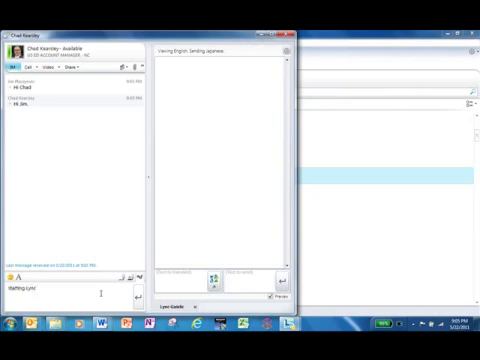
{"action": "type", "text": "Gu"}
{"action": "type", "text": "ide"}
{"action": "key", "text": "Return"}
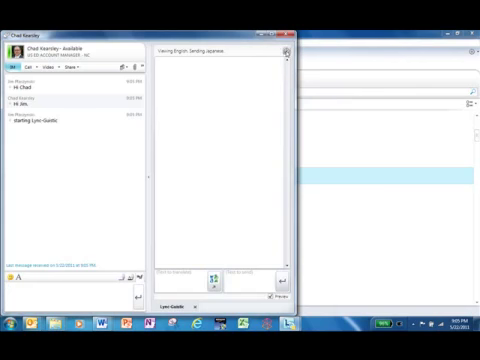
- Set Lync-Guistic's Their language to Spanish and place the cursor in the translation box
{"action": "left_click", "coordinate": [286, 51]}
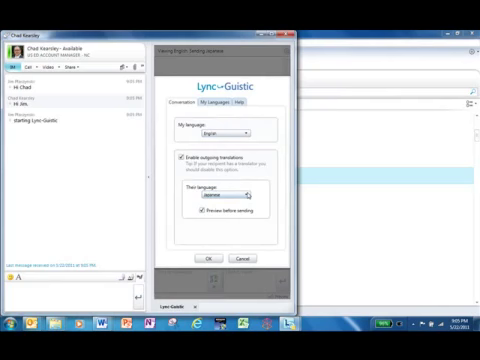
{"action": "left_click", "coordinate": [247, 195]}
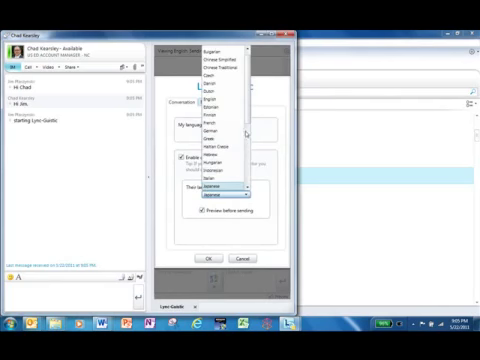
{"action": "left_click", "coordinate": [248, 177]}
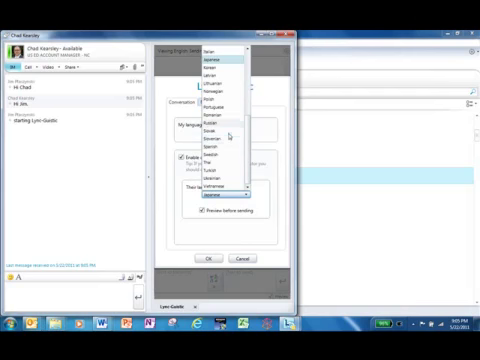
{"action": "left_click", "coordinate": [224, 148]}
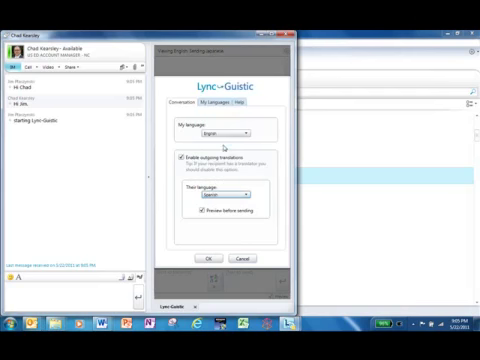
{"action": "left_click", "coordinate": [209, 259]}
{"action": "left_click", "coordinate": [187, 278]}
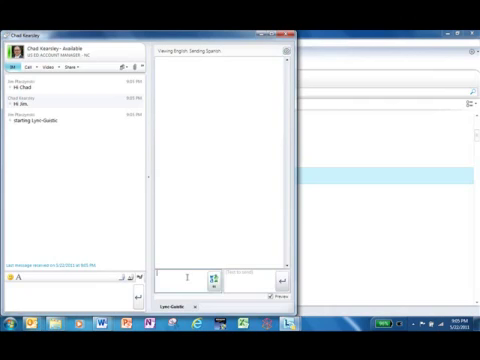
{"action": "type", "text": "is"}
- Send 'Hello' and 'How are you?' via Lync-Guistic, arriving as 'Hola' and '¿Cómo está?'
{"action": "left_click", "coordinate": [282, 283]}
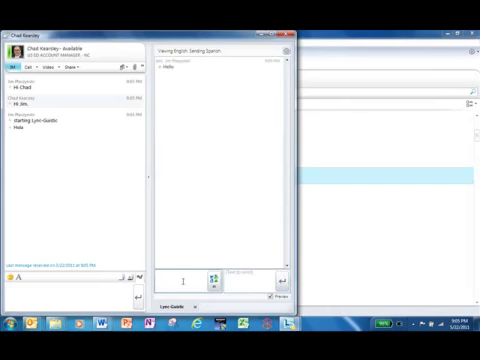
{"action": "type", "text": "How are"}
{"action": "type", "text": " you?"}
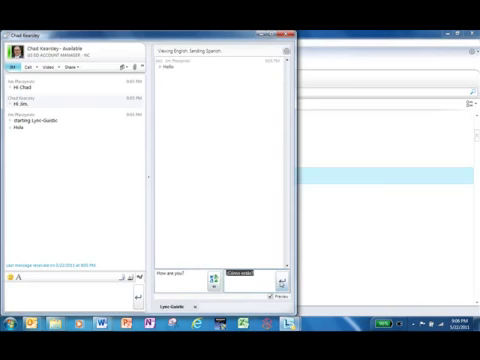
{"action": "key", "text": "Return"}
- Change Their language to Russian and send 'Do you speak Russian?' as 'Вы говорите по-русски?'
{"action": "left_click", "coordinate": [287, 50]}
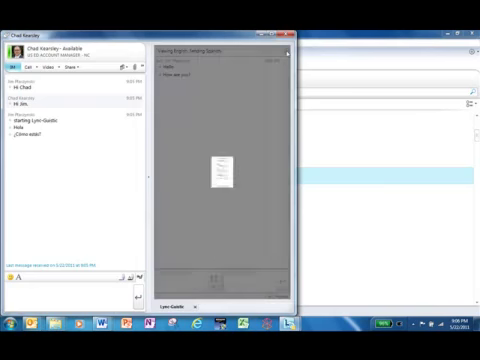
{"action": "left_click", "coordinate": [248, 195]}
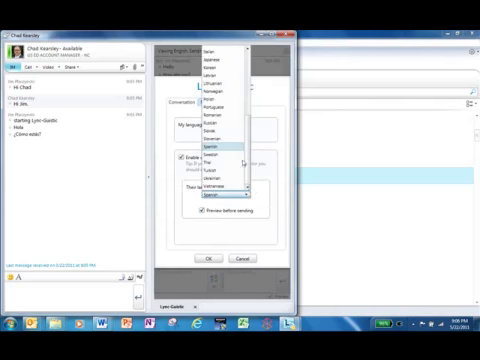
{"action": "left_click", "coordinate": [227, 124]}
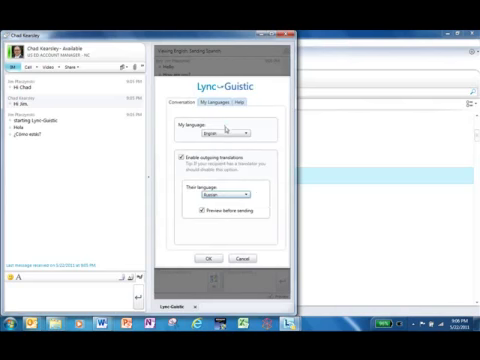
{"action": "left_click", "coordinate": [210, 259]}
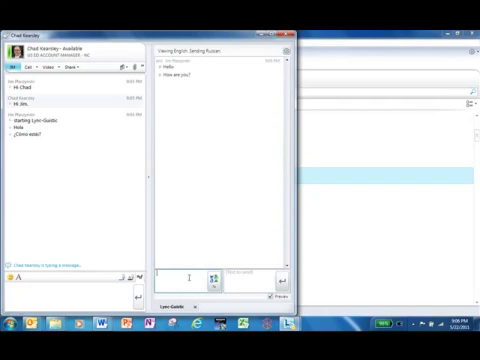
{"action": "type", "text": "Do you s"}
{"action": "type", "text": "peak Russian"}
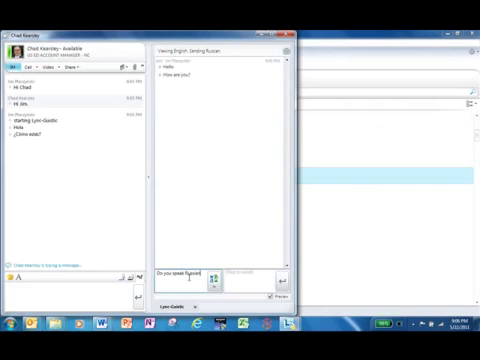
{"action": "type", "text": "?"}
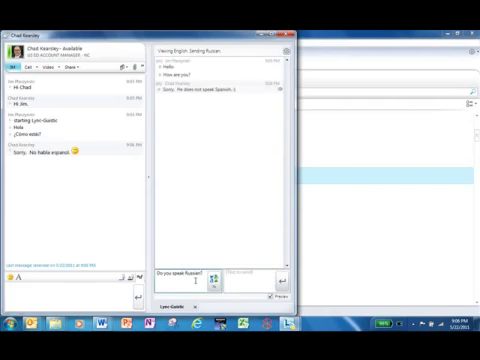
{"action": "left_click", "coordinate": [213, 281]}
{"action": "left_click", "coordinate": [282, 282]}
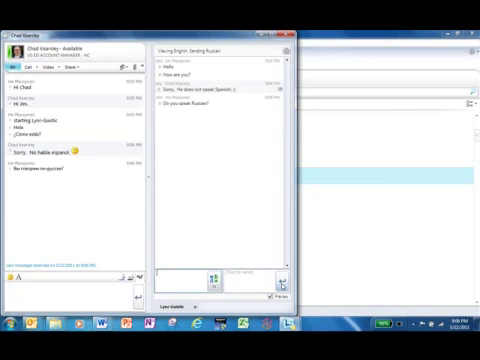